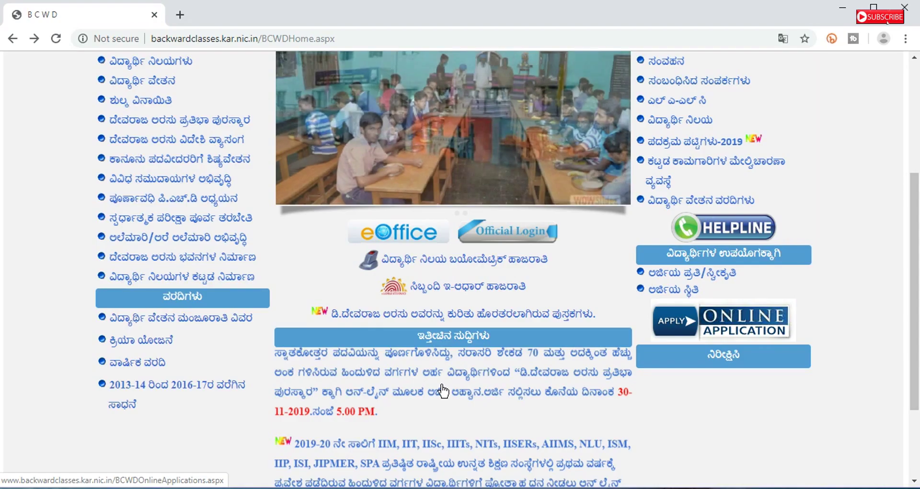
# Open the department's list of online applications from the latest-news announcements on the home page.
pyautogui.scroll(5, 441, 390)
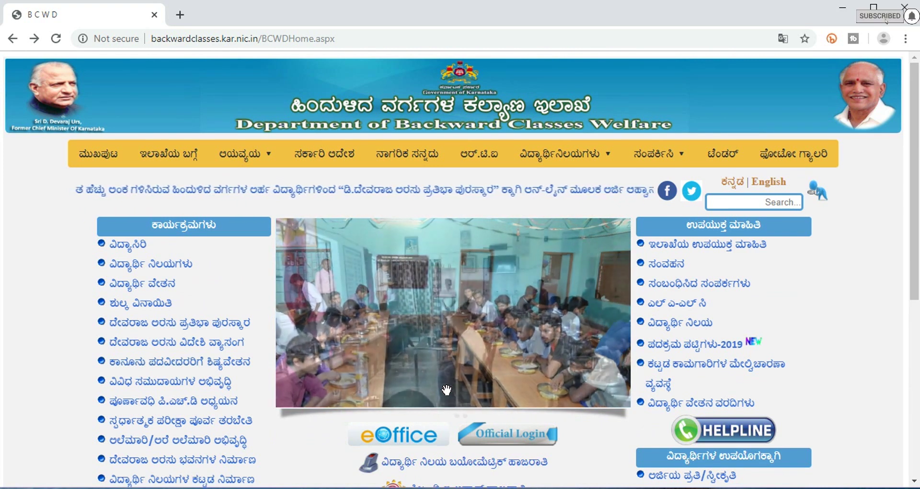
pyautogui.scroll(-4, 446, 390)
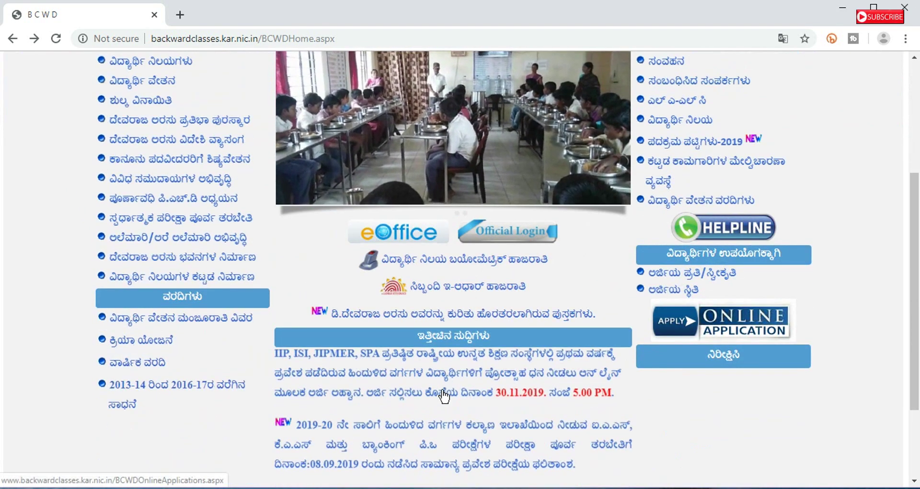
pyautogui.click(444, 395)
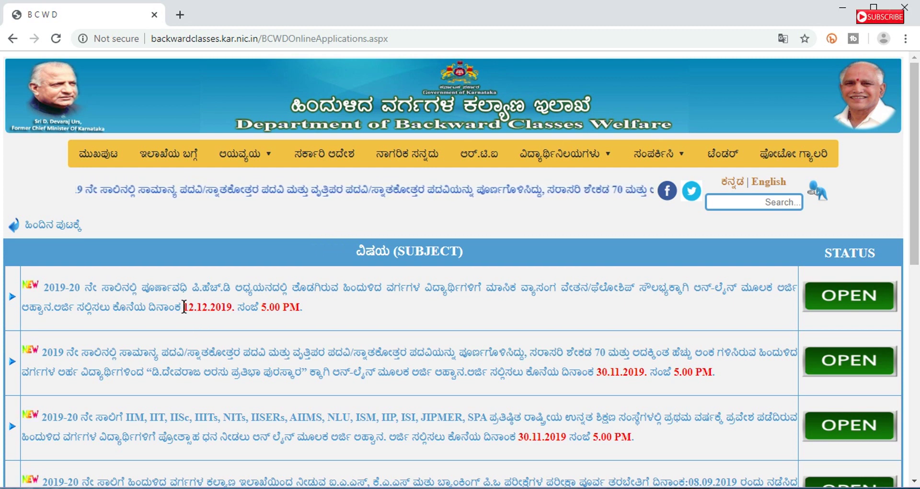
# Highlight the application deadline in the first row, the 2019-20 full-time Ph.D. fellowship, and clear the highlight.
pyautogui.moveTo(184, 306); pyautogui.dragTo(196, 303)
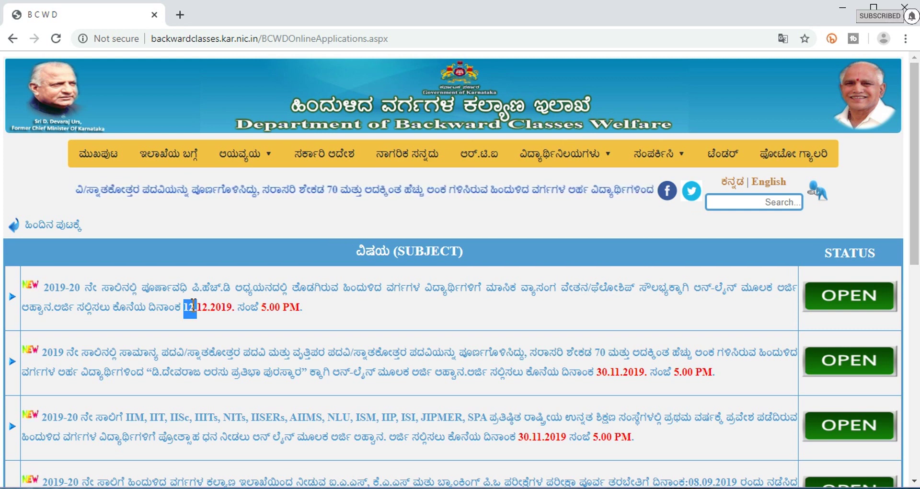
pyautogui.moveTo(183, 306); pyautogui.dragTo(302, 320)
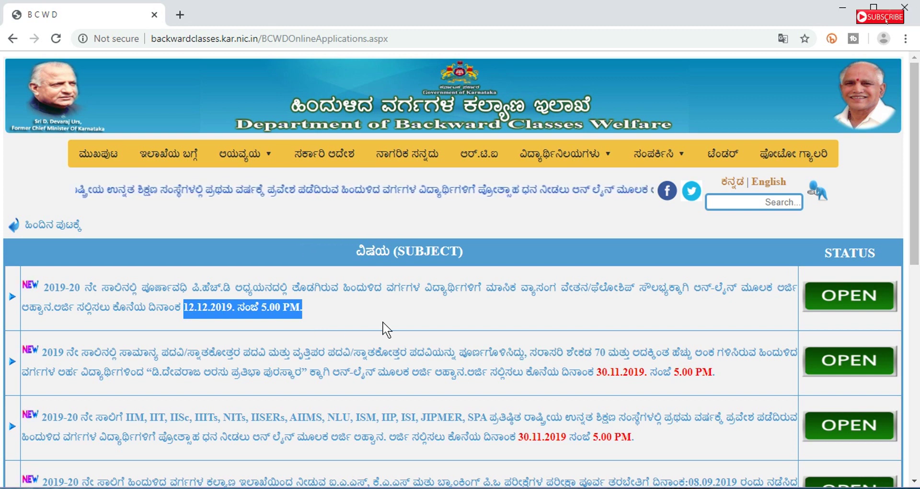
pyautogui.click(487, 307)
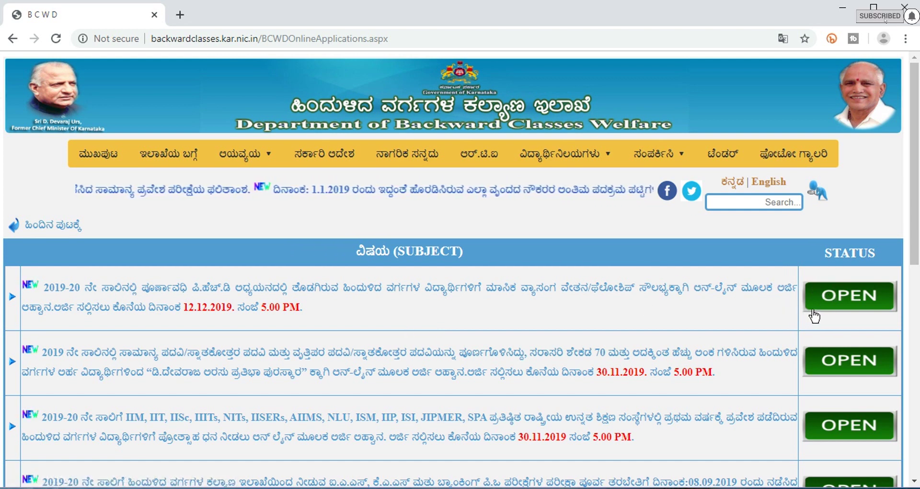
# Open the 2019-20 Ph.D. fellowship entry and its PDF of instructions for students applying online.
pyautogui.click(832, 307)
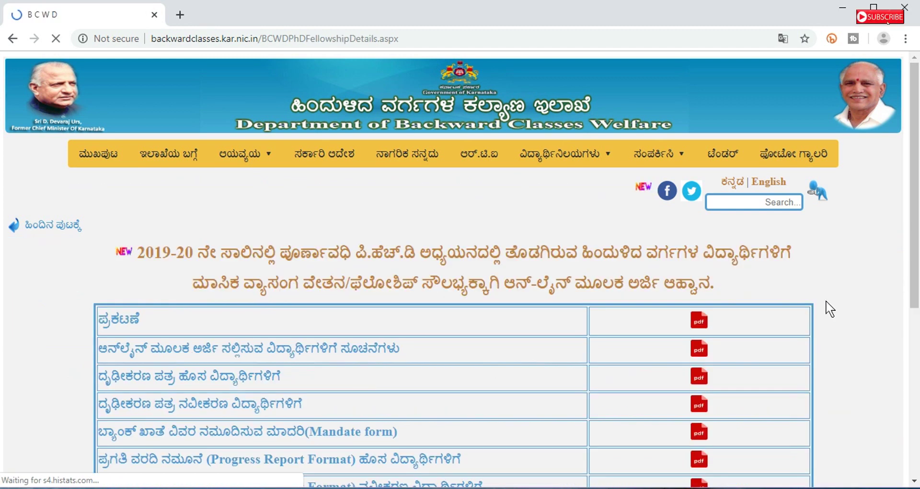
pyautogui.scroll(-2, 568, 307)
pyautogui.scroll(-1, 568, 309)
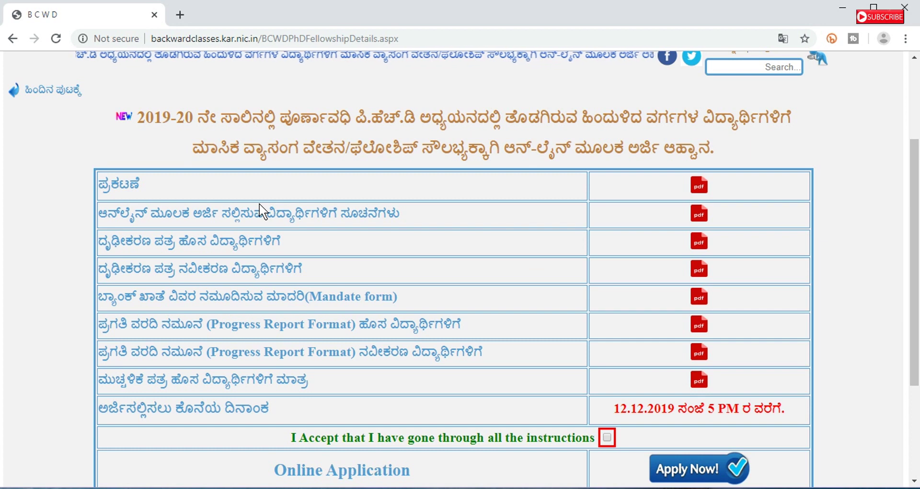
pyautogui.click(699, 216)
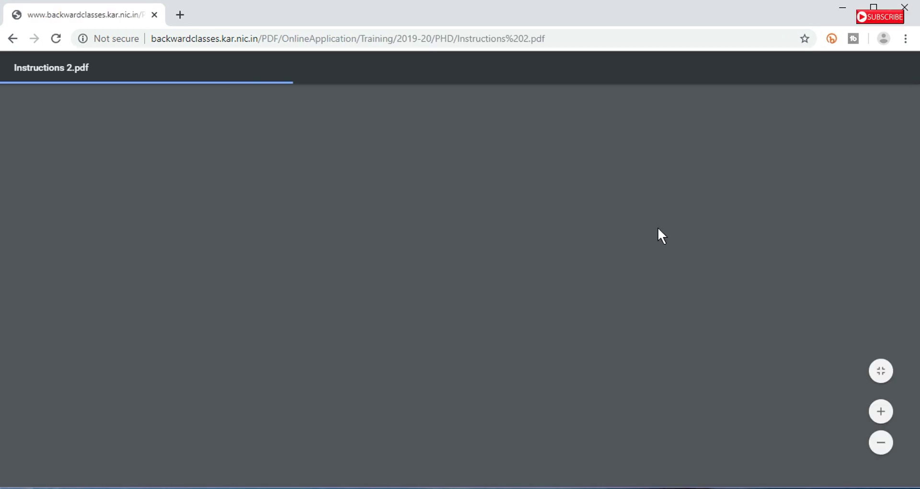
# Read the fellowship amount and the eligibility conditions in the instructions, including education, age and family income limits.
pyautogui.scroll(-4, 369, 289)
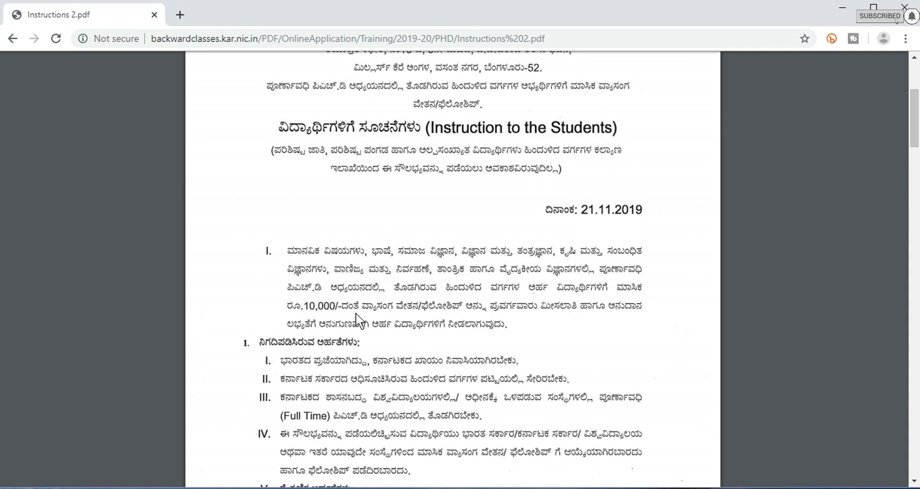
pyautogui.scroll(-2, 357, 319)
pyautogui.scroll(-1, 358, 320)
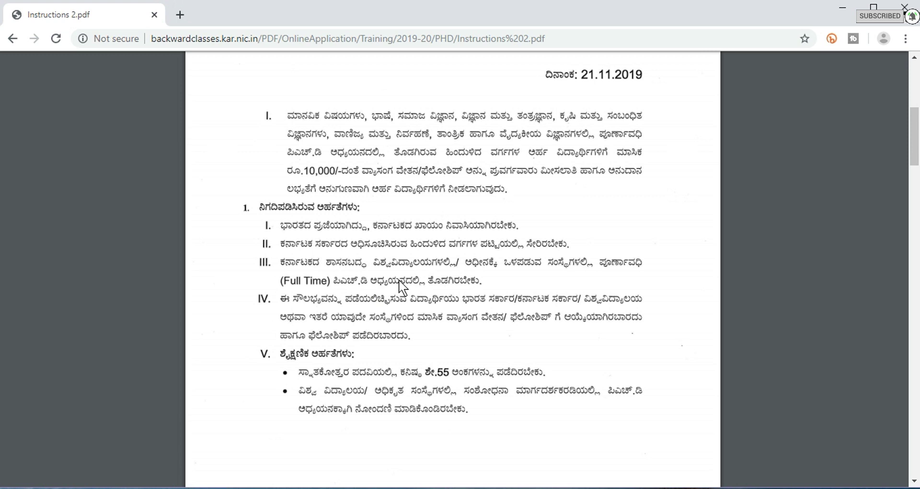
pyautogui.scroll(-3, 398, 279)
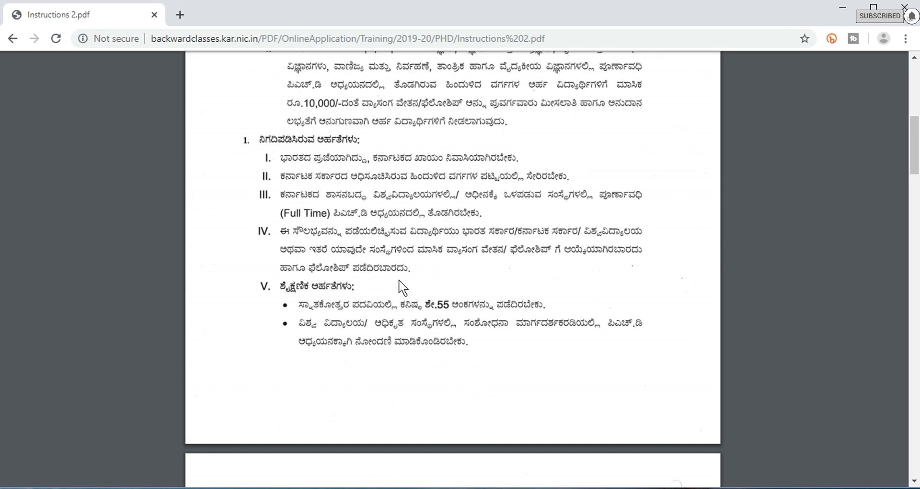
pyautogui.scroll(-3, 402, 288)
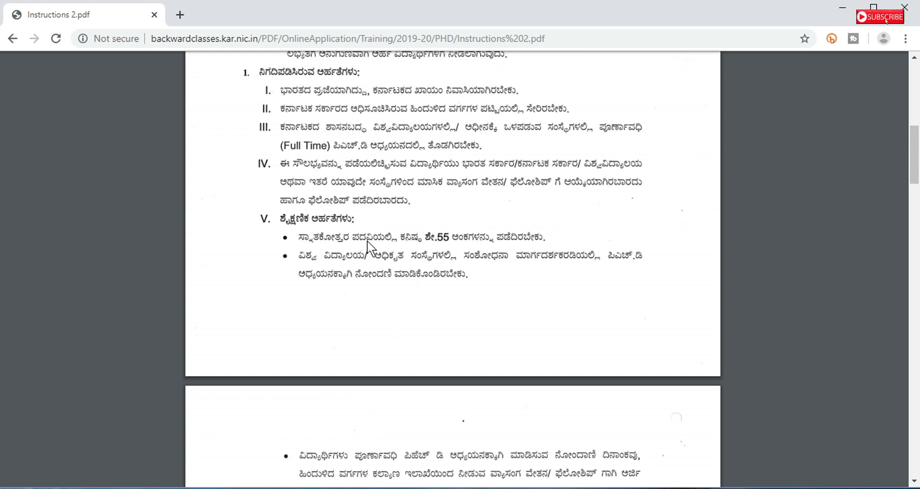
pyautogui.scroll(-4, 369, 247)
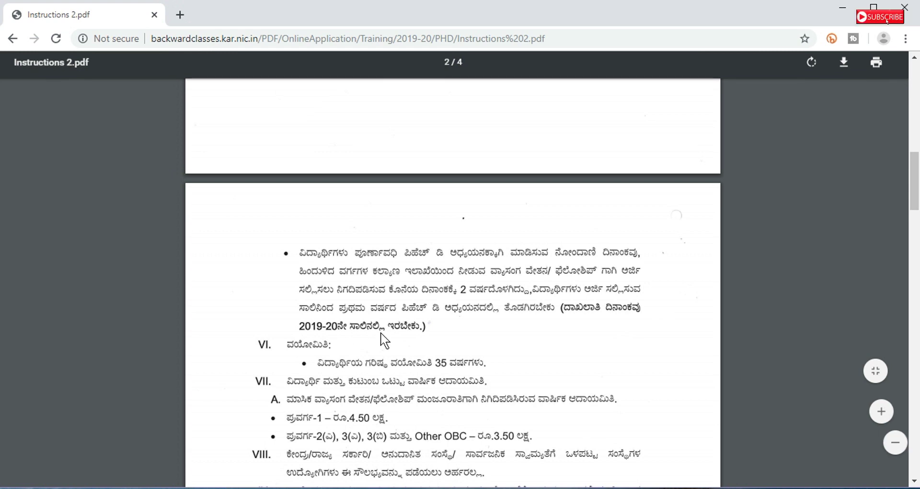
pyautogui.scroll(-2, 384, 340)
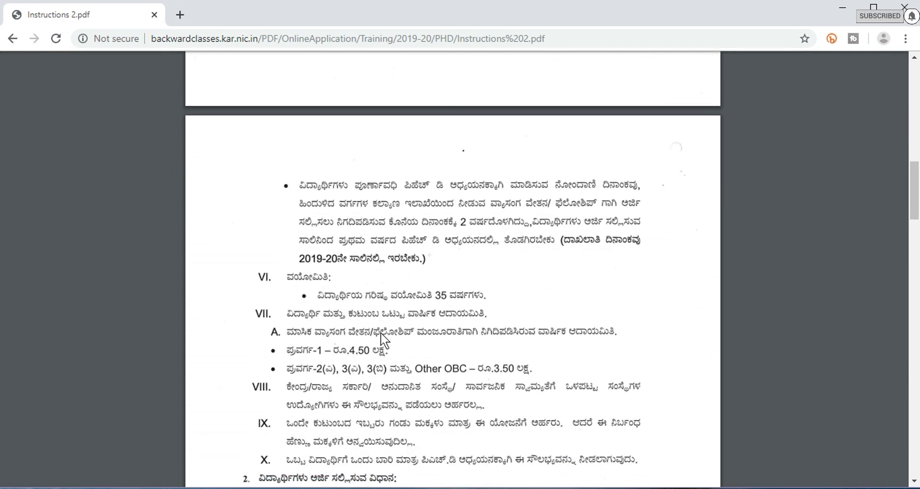
pyautogui.scroll(-1, 382, 338)
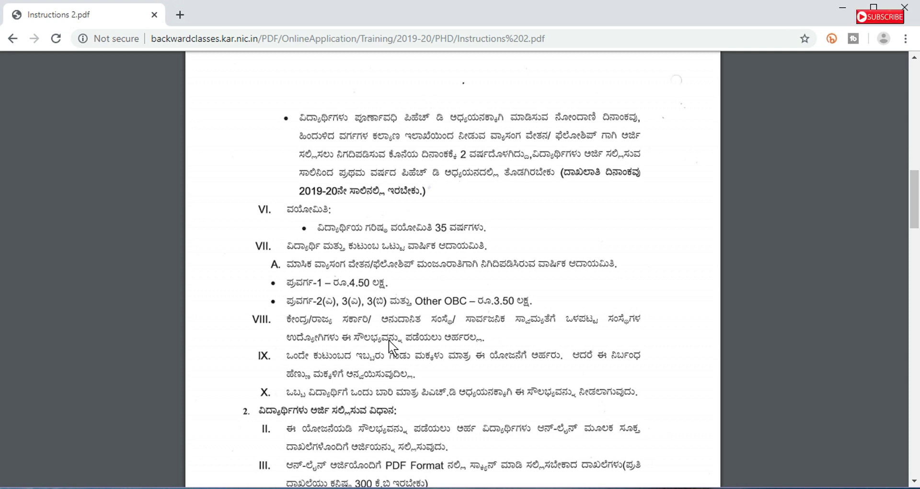
pyautogui.scroll(-2, 393, 344)
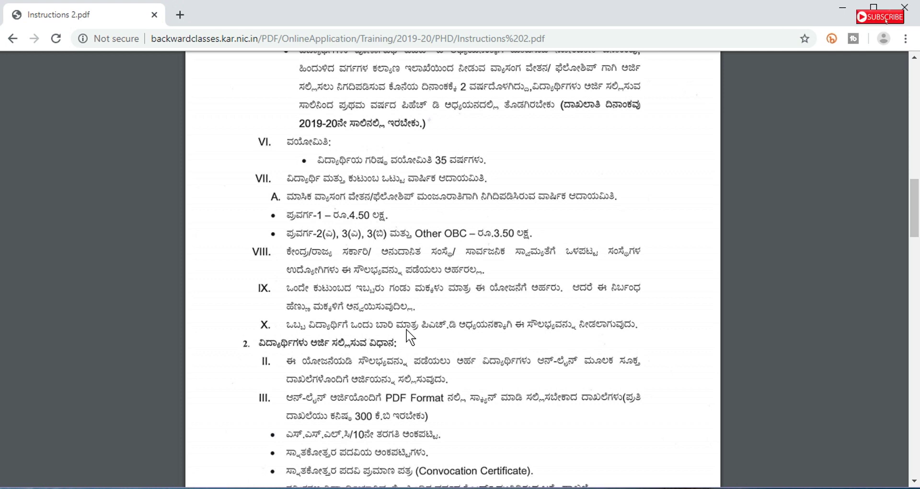
# Read the application procedure in the instructions: required documents, upload formats, submission rules, closing dates and helpline details.
pyautogui.scroll(-4, 410, 336)
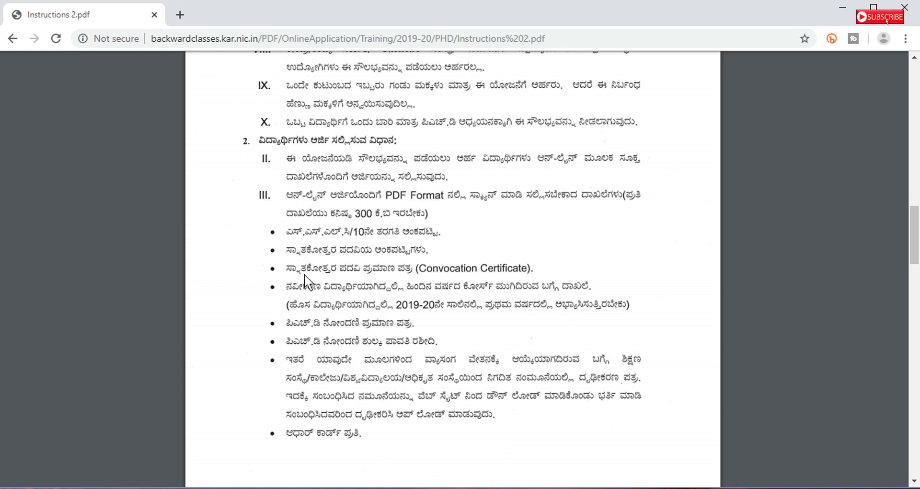
pyautogui.scroll(-2, 319, 287)
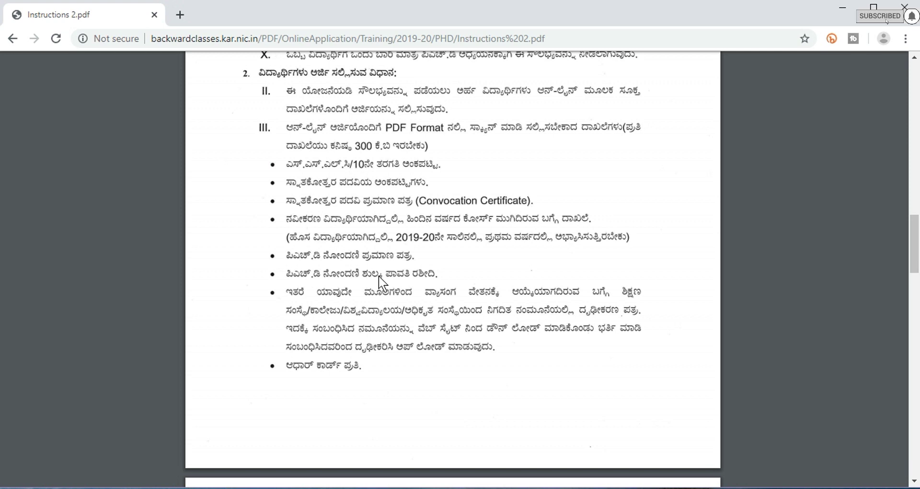
pyautogui.scroll(-1, 437, 242)
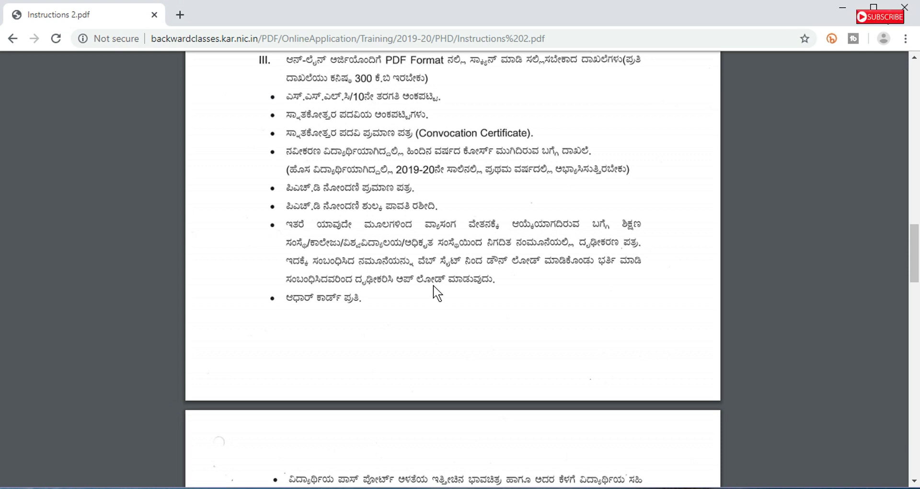
pyautogui.scroll(-2, 437, 292)
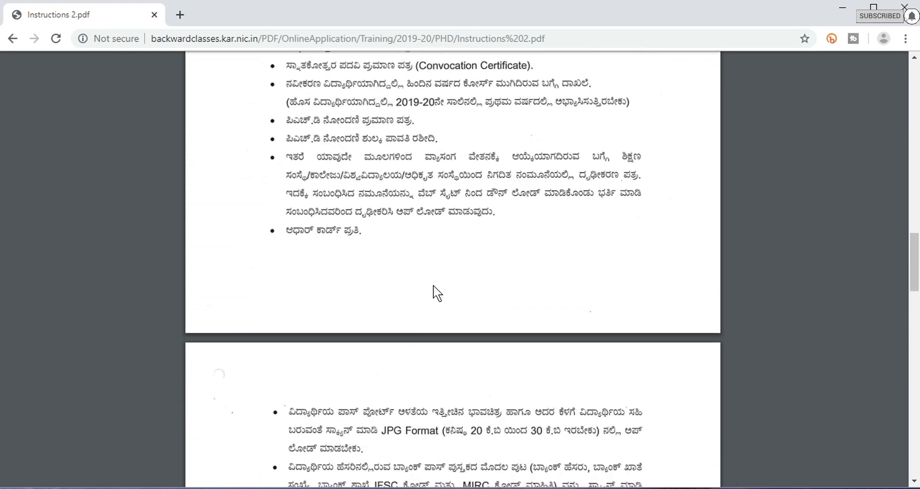
pyautogui.scroll(-3, 437, 293)
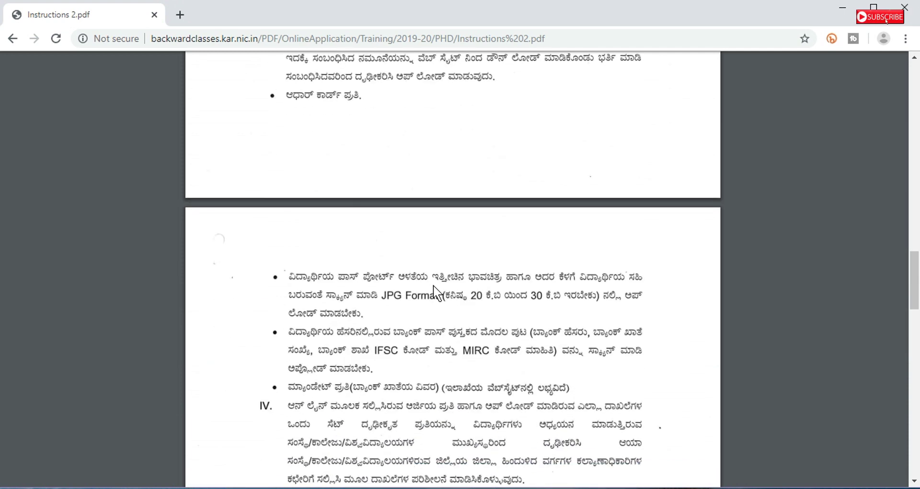
pyautogui.scroll(-2, 437, 292)
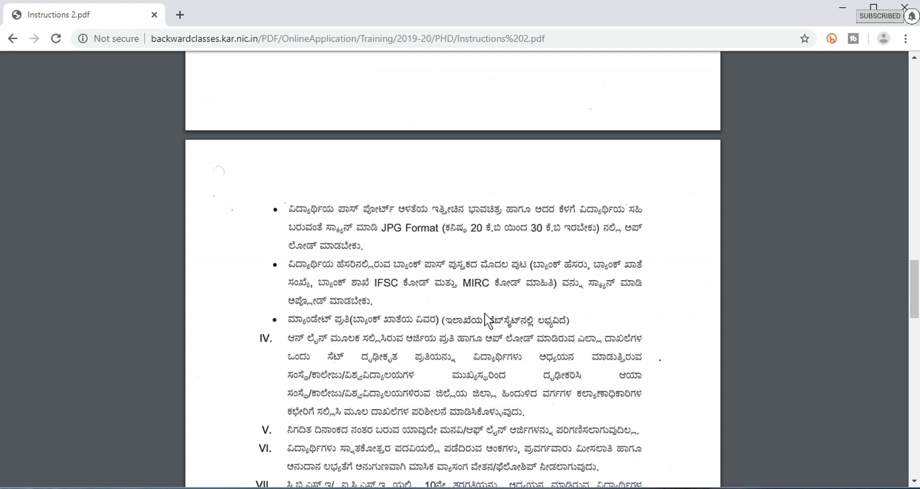
pyautogui.scroll(-2, 485, 315)
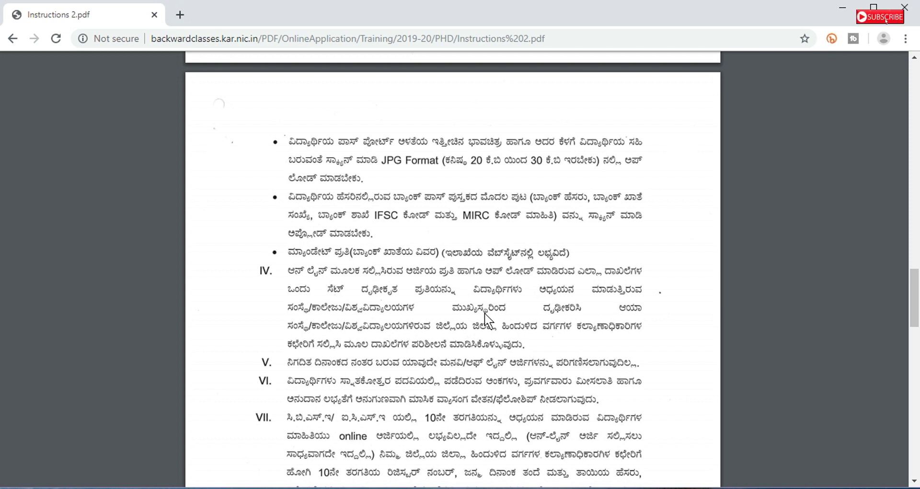
pyautogui.scroll(-1, 488, 320)
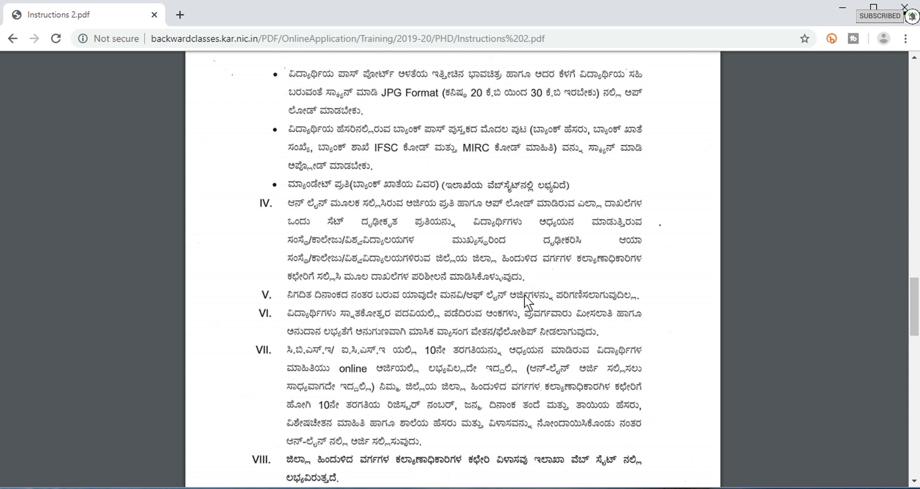
pyautogui.scroll(-5, 586, 194)
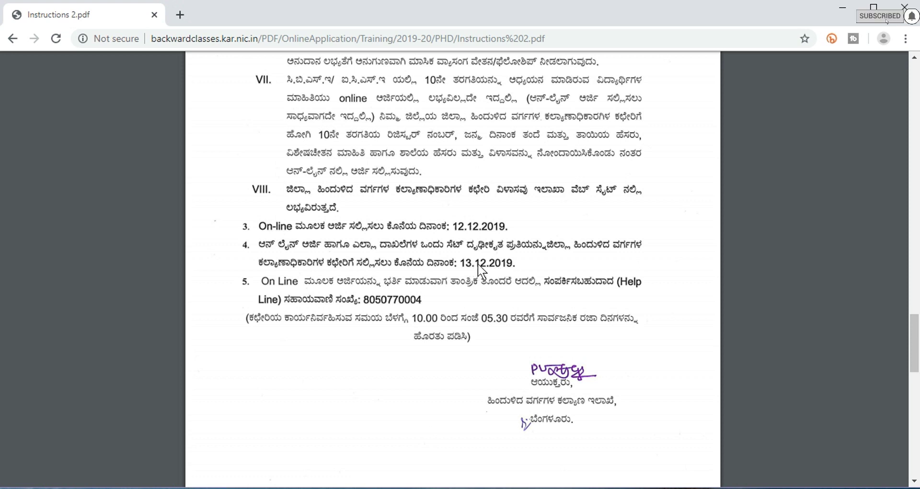
pyautogui.scroll(-3, 424, 298)
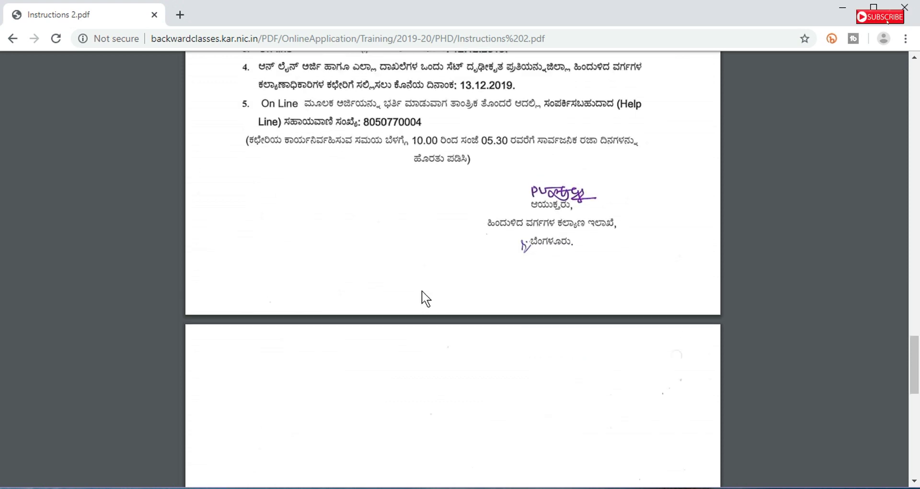
pyautogui.scroll(2, 424, 298)
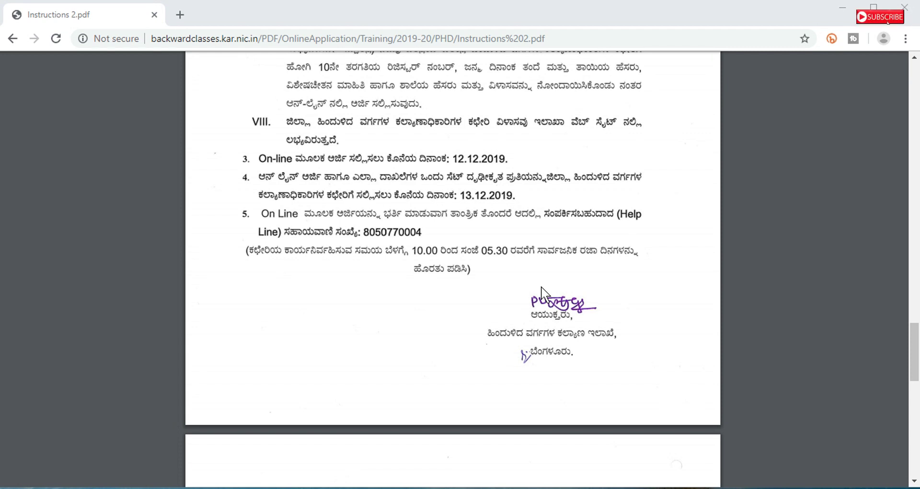
# Return to the Ph.D. fellowship details page and dismiss the offer to translate it.
pyautogui.click(12, 38)
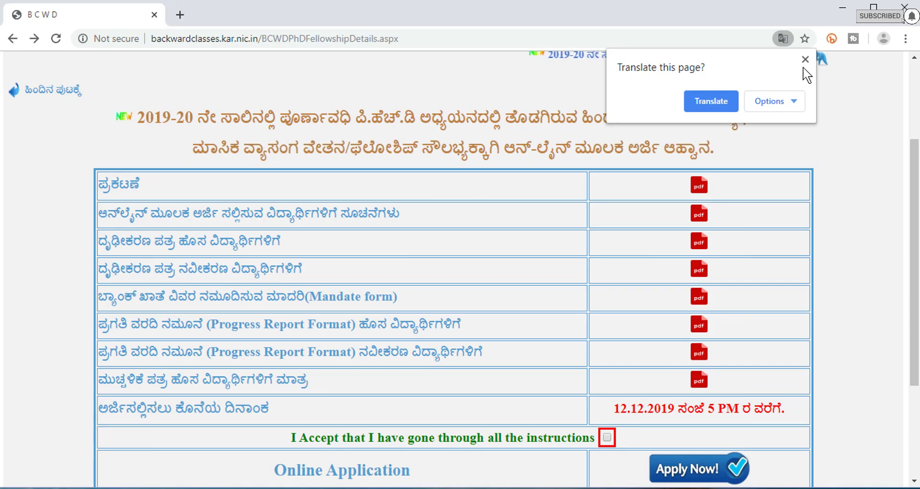
pyautogui.click(807, 62)
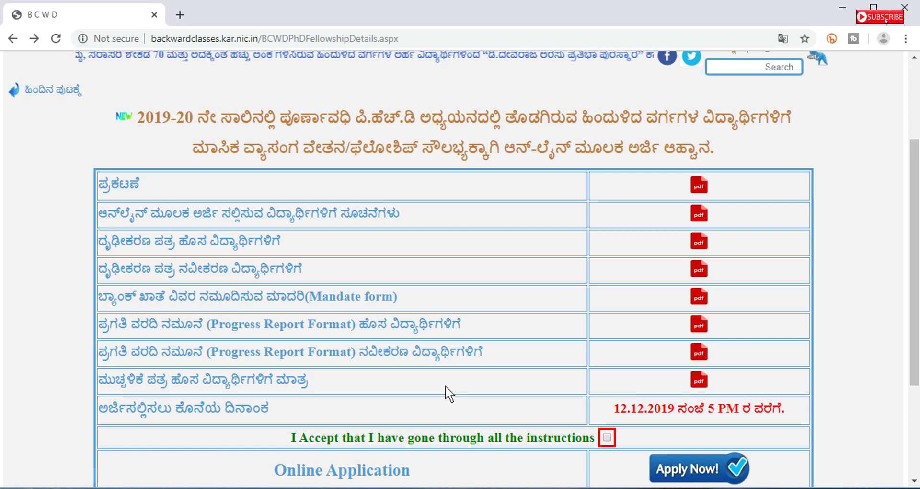
# Accept that all instructions have been read and proceed from the fellowship details page to the online Ph.D. application form.
pyautogui.scroll(-1, 629, 418)
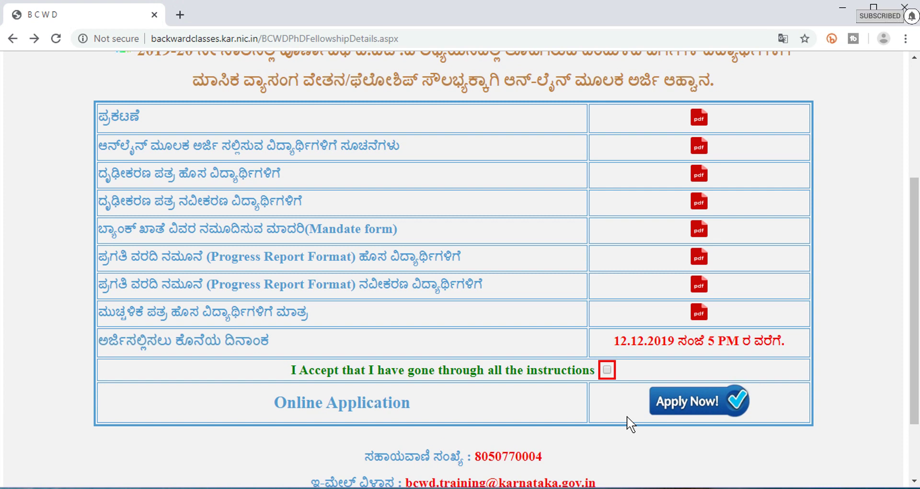
pyautogui.scroll(3, 631, 424)
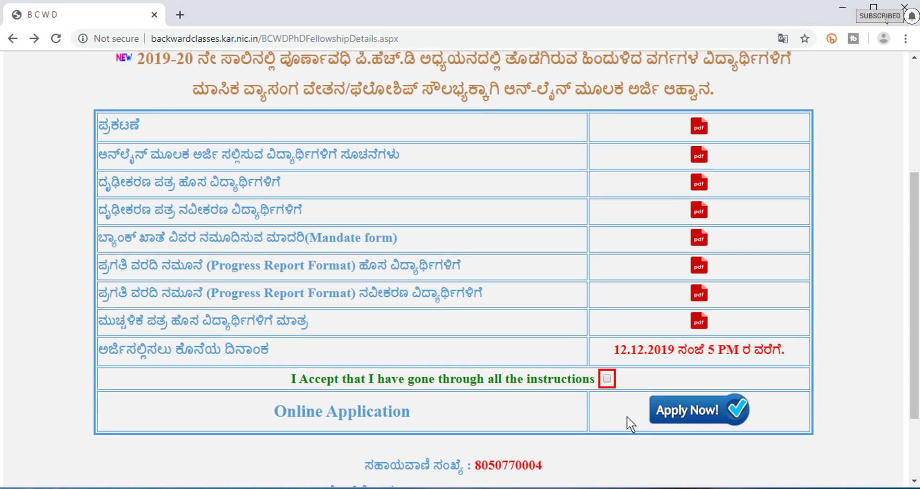
pyautogui.scroll(-2, 631, 424)
pyautogui.scroll(-1, 630, 424)
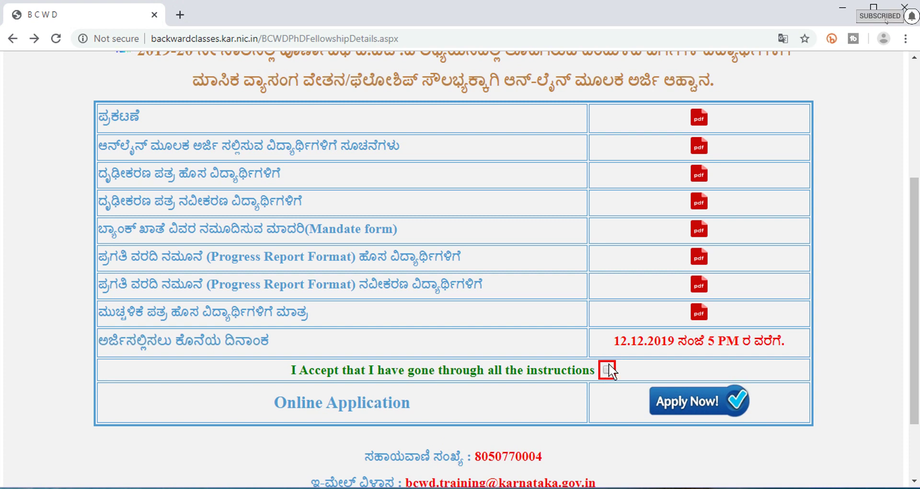
pyautogui.click(722, 413)
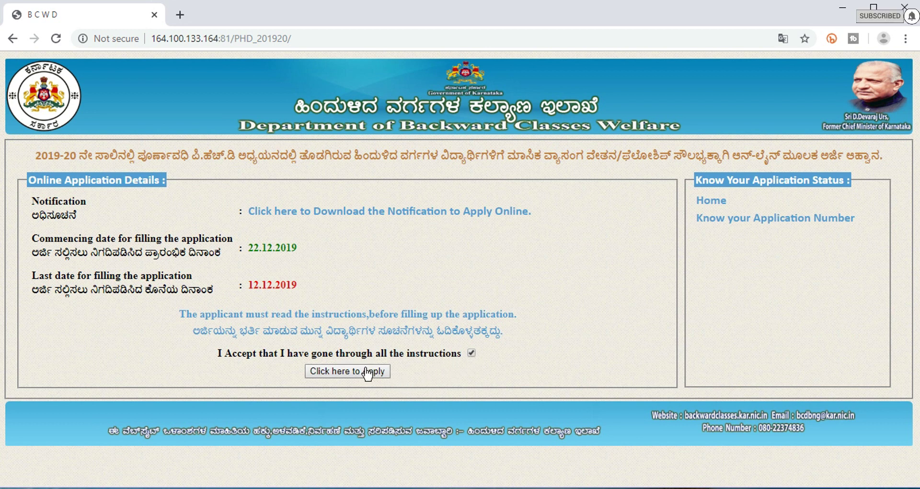
pyautogui.click(329, 378)
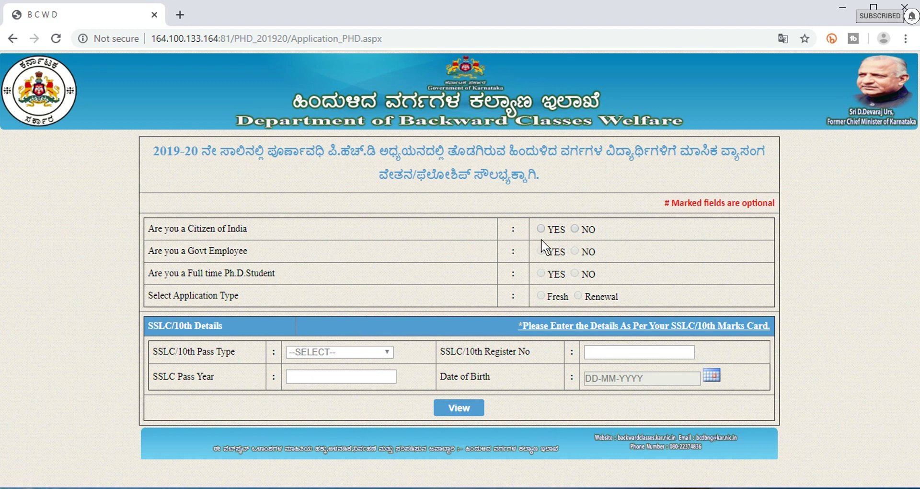
# Try the opposite answers for Citizen of India and Govt Employee, and settle on YES for citizenship and NO for government employment.
pyautogui.click(575, 229)
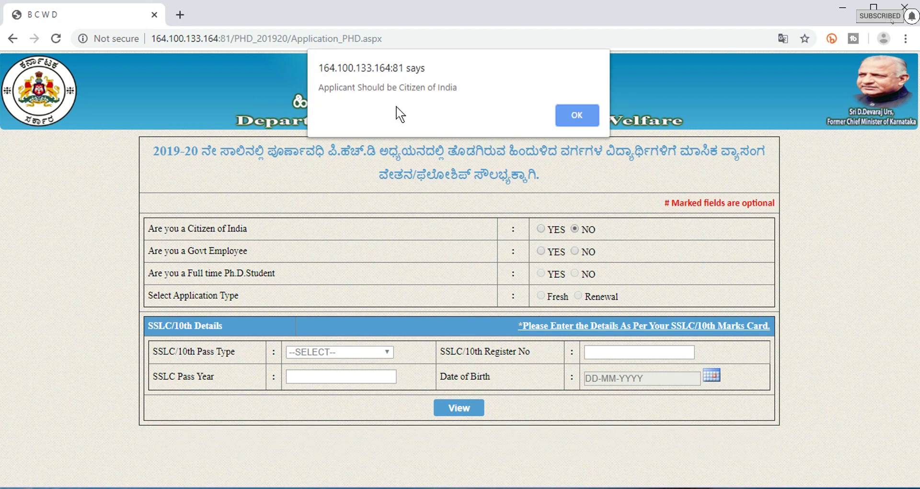
pyautogui.click(575, 121)
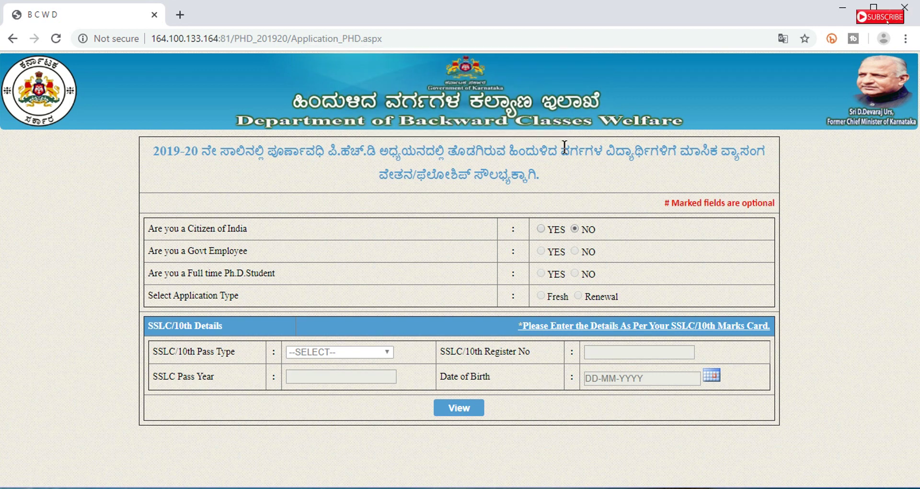
pyautogui.click(542, 229)
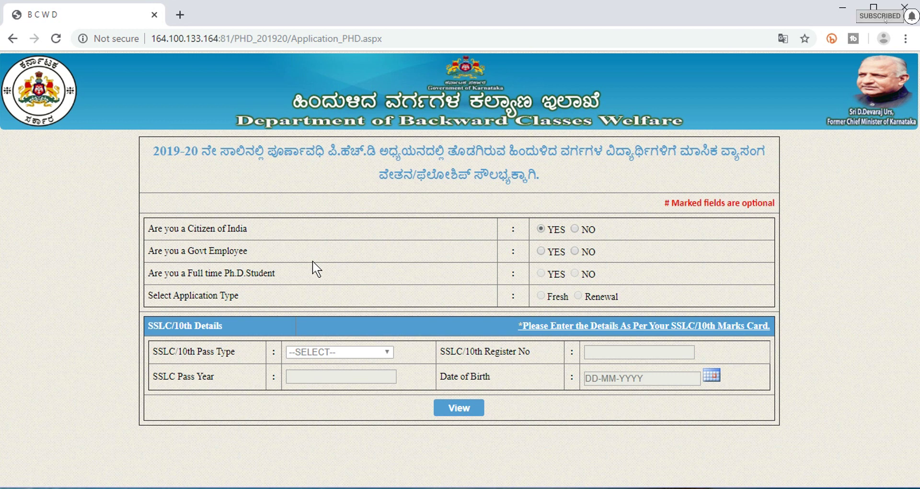
pyautogui.click(552, 258)
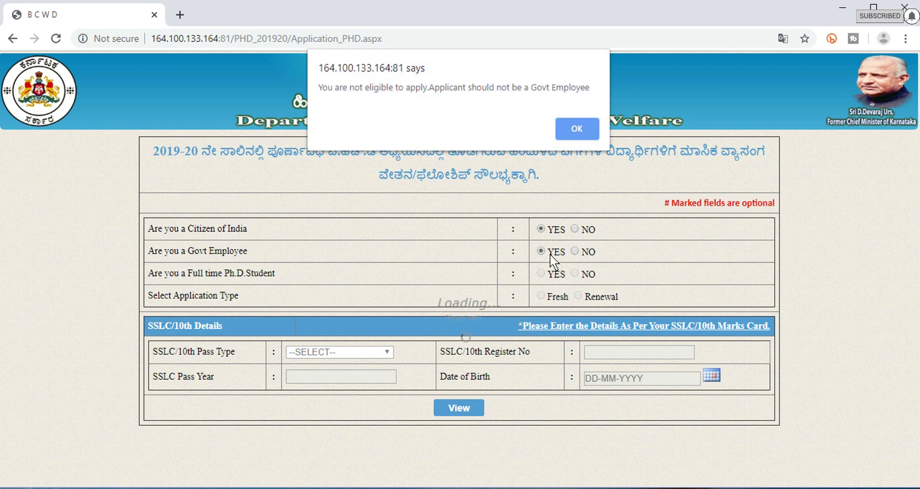
pyautogui.click(581, 130)
pyautogui.click(575, 251)
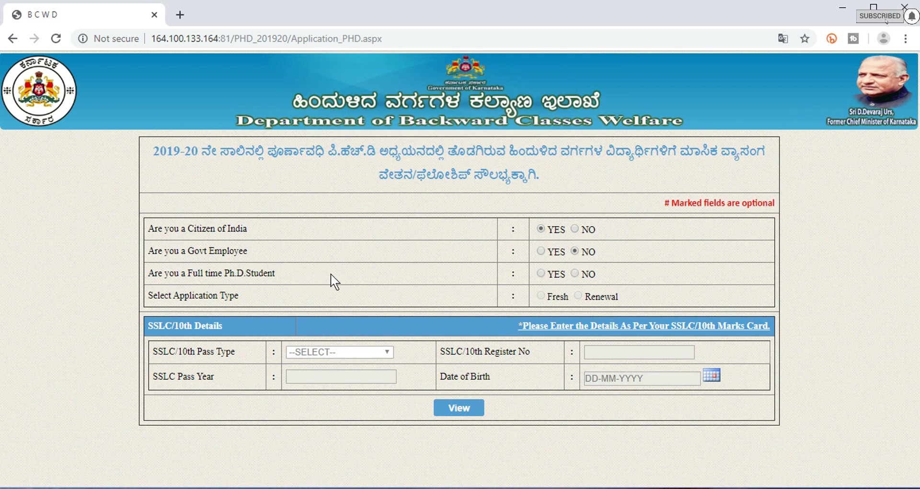
# Try NO for full-time Ph.D. student, settle on YES, and set the application type to Fresh.
pyautogui.click(541, 273)
pyautogui.click(580, 273)
pyautogui.click(593, 135)
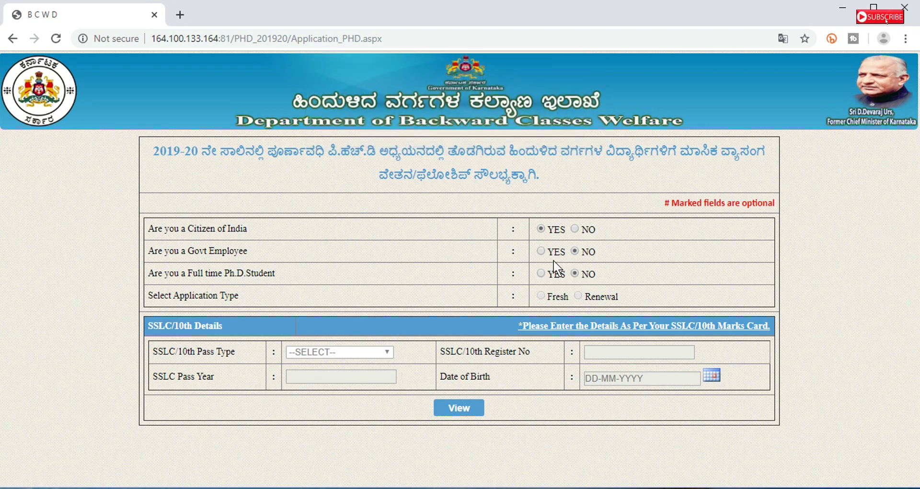
pyautogui.click(541, 275)
pyautogui.click(557, 300)
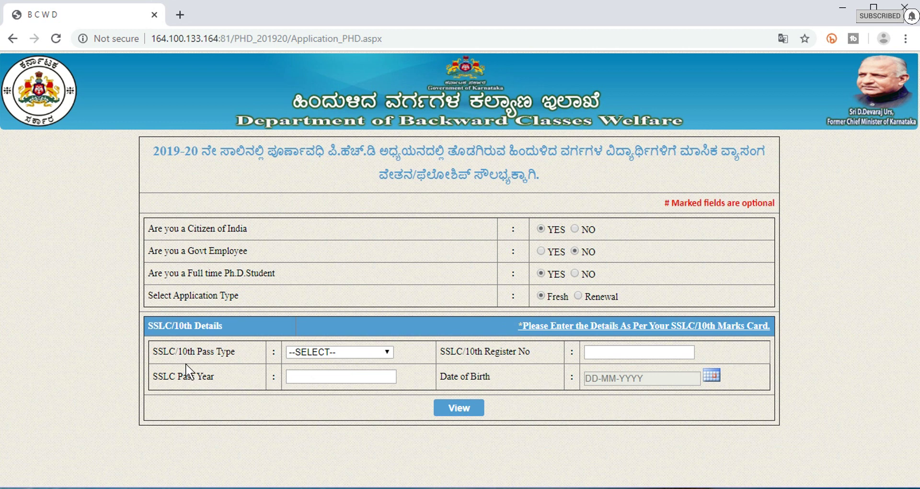
# Fill in the SSLC/10th details with pass type SSLC Board, the candidate's register number and pass year 2007.
pyautogui.click(290, 352)
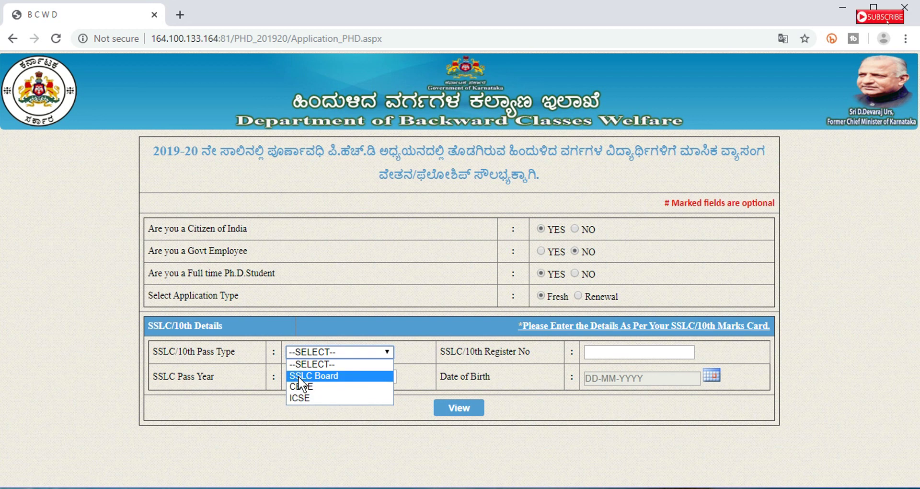
pyautogui.click(298, 376)
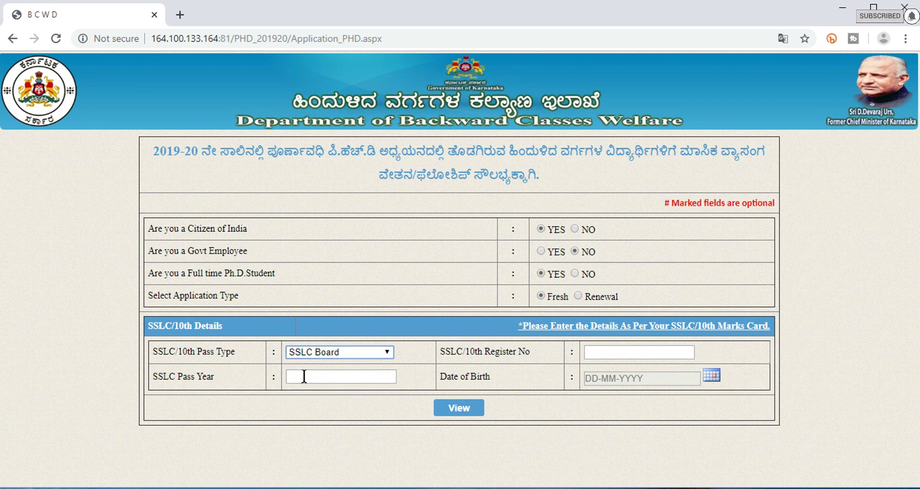
pyautogui.click(611, 355)
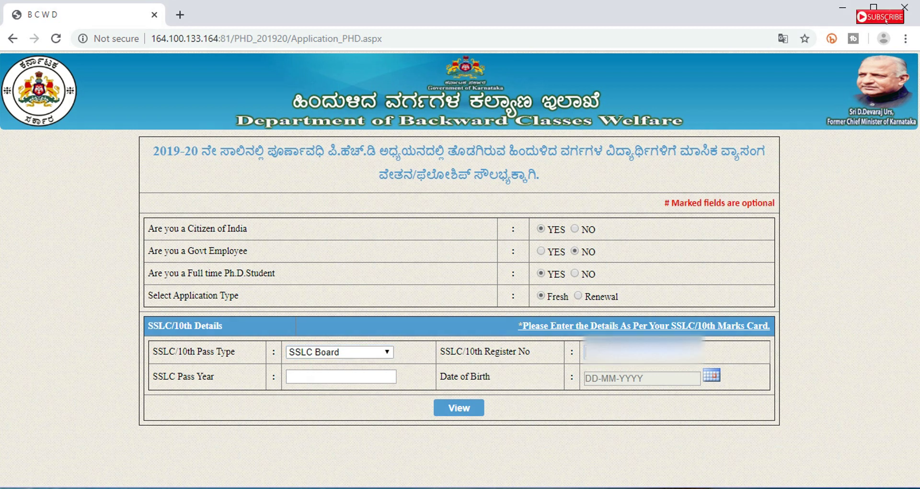
pyautogui.write('1234567890')
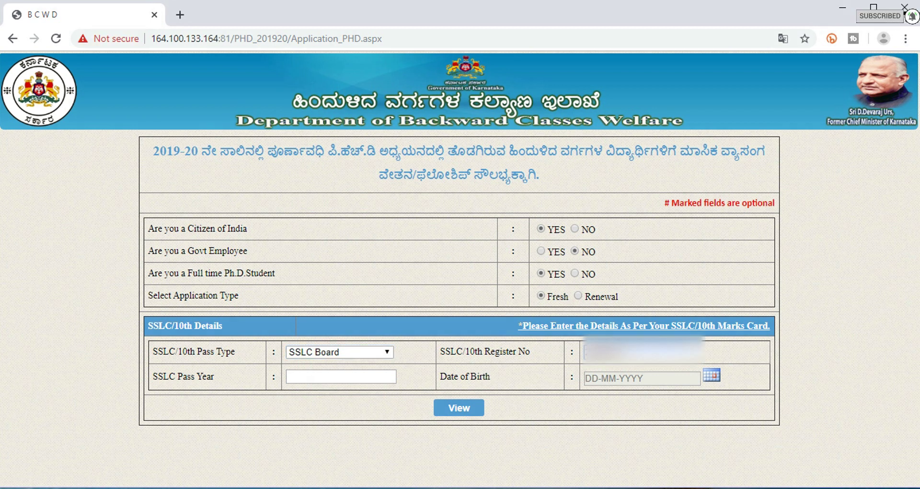
pyautogui.click(338, 373)
pyautogui.write('2007')
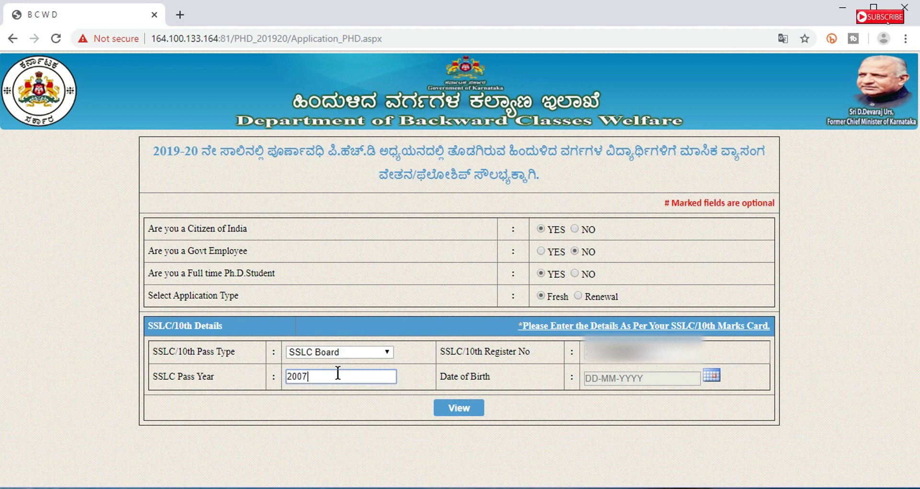
# Pick the candidate's date of birth, then retrieve the SSLC record and continue to the rest of the application form.
pyautogui.click(628, 380)
pyautogui.click(711, 375)
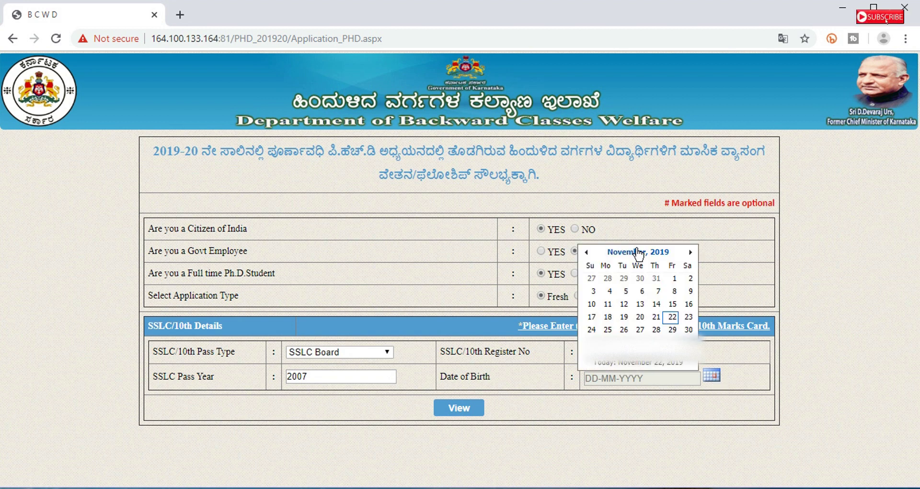
pyautogui.click(638, 252)
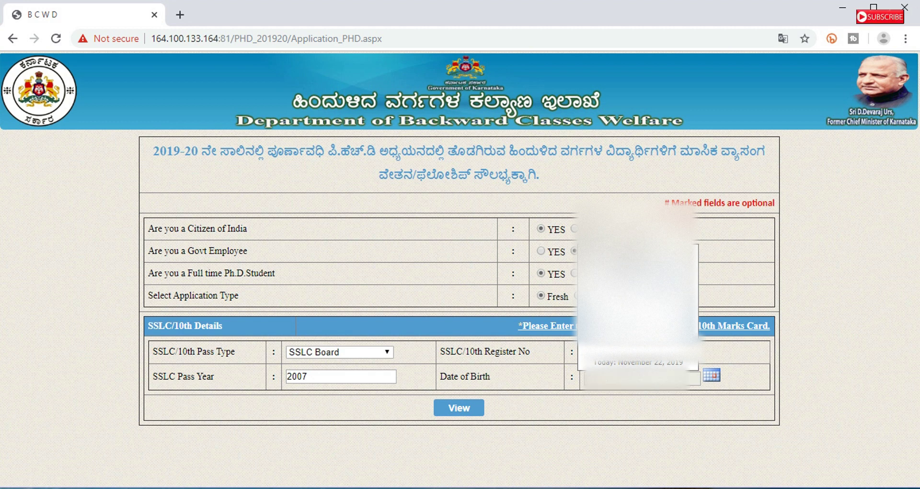
pyautogui.click(473, 408)
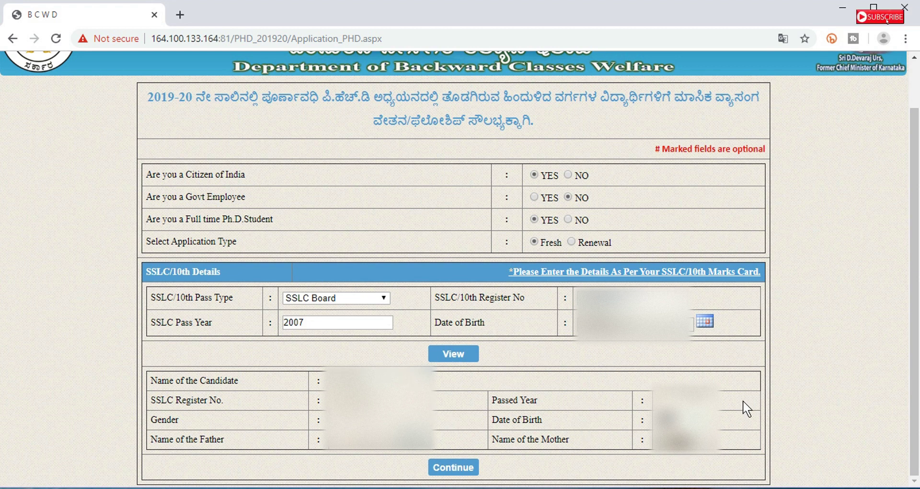
pyautogui.click(454, 468)
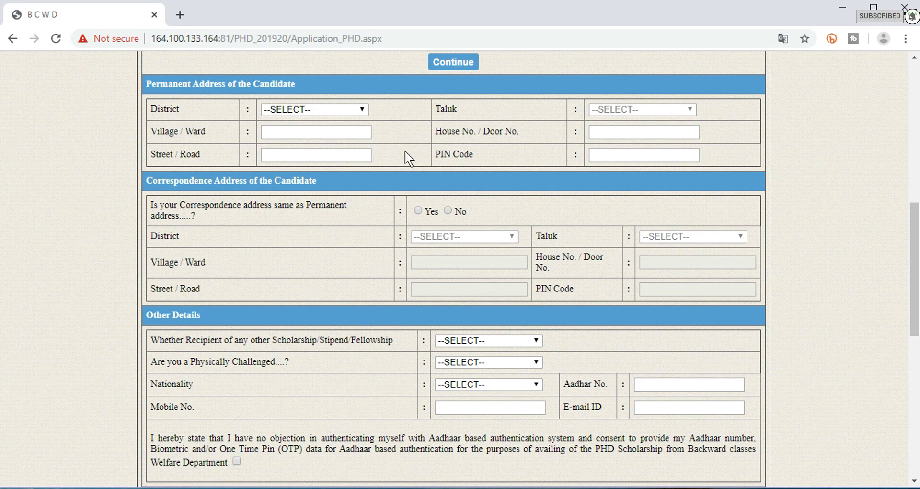
# Review the address and Other Details fields, including the scholarship and nationality choices, and accept the Aadhaar authentication consent.
pyautogui.scroll(-1, 347, 252)
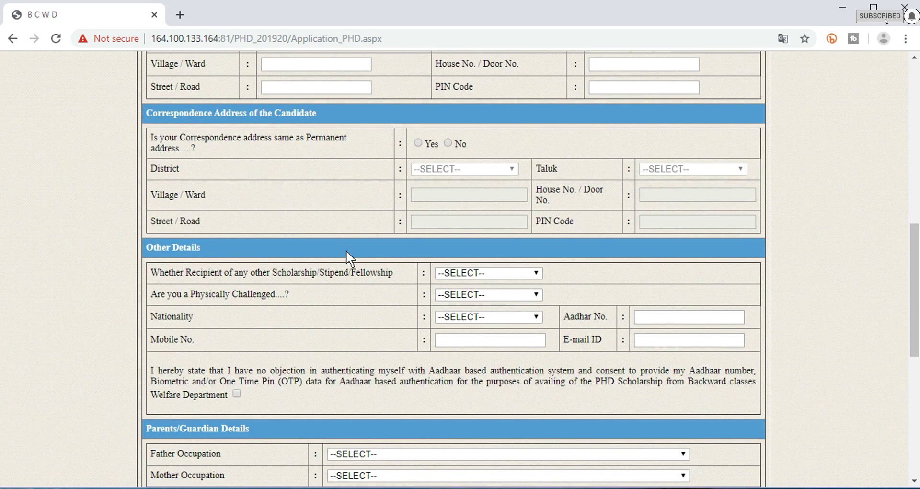
pyautogui.scroll(-1, 344, 252)
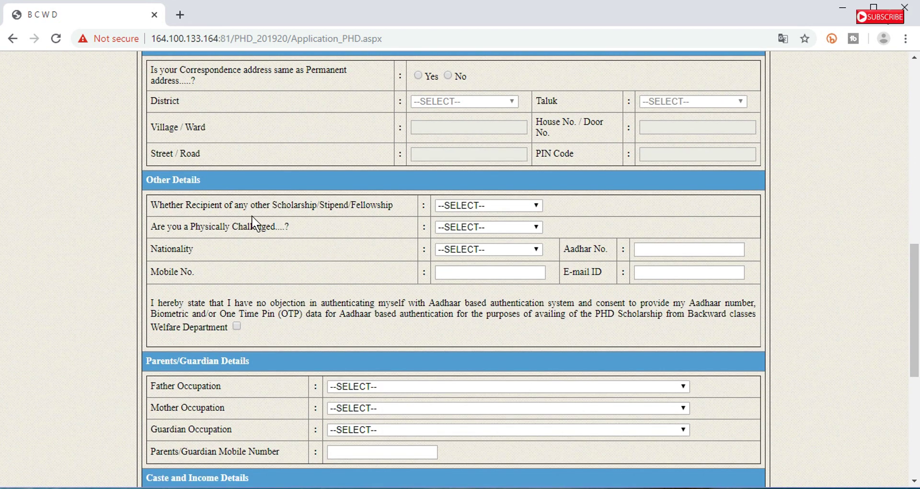
pyautogui.click(486, 207)
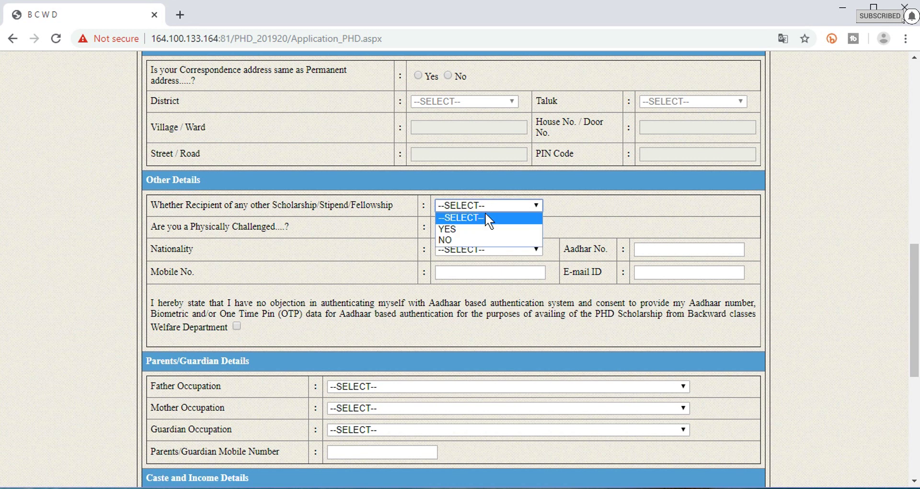
pyautogui.click(582, 226)
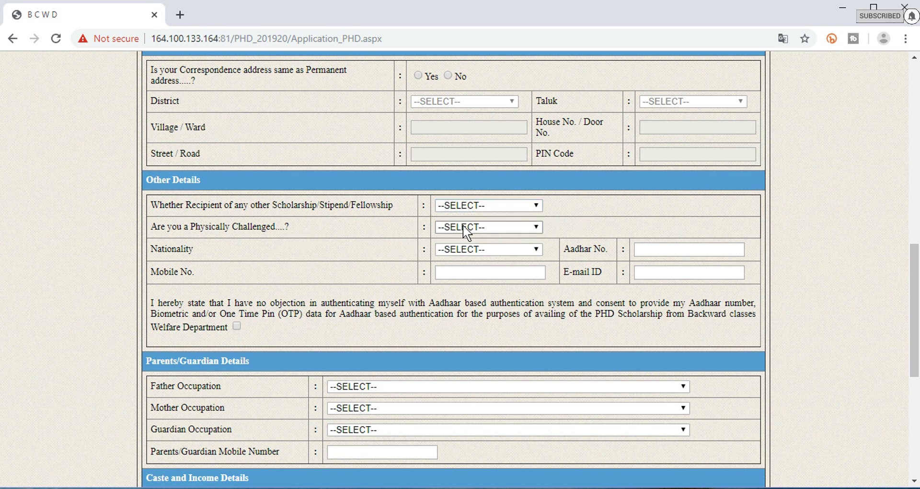
pyautogui.click(461, 250)
pyautogui.click(641, 229)
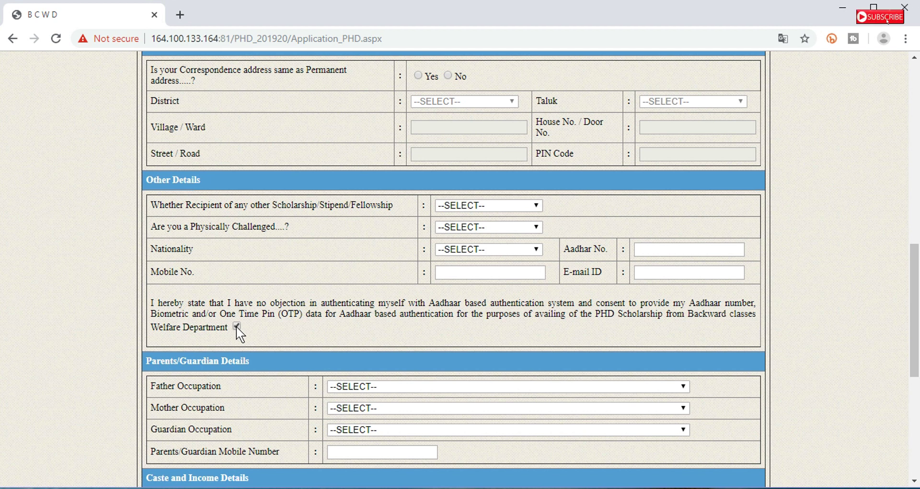
# Look at the available occupation options for the father in the Parents/Guardian Details section.
pyautogui.scroll(-3, 269, 330)
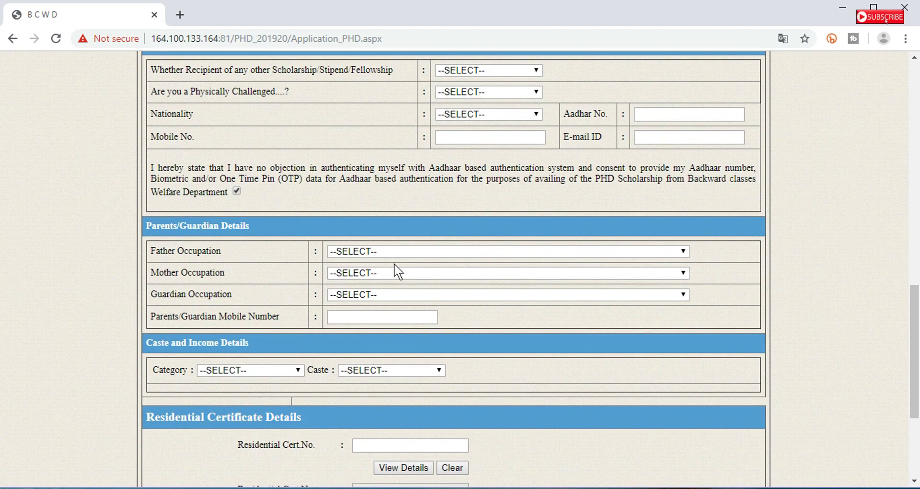
pyautogui.click(393, 256)
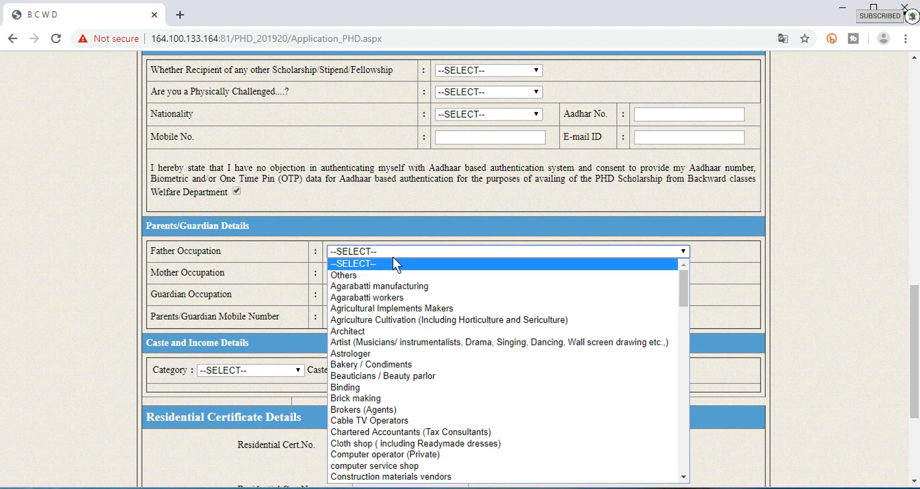
pyautogui.click(393, 257)
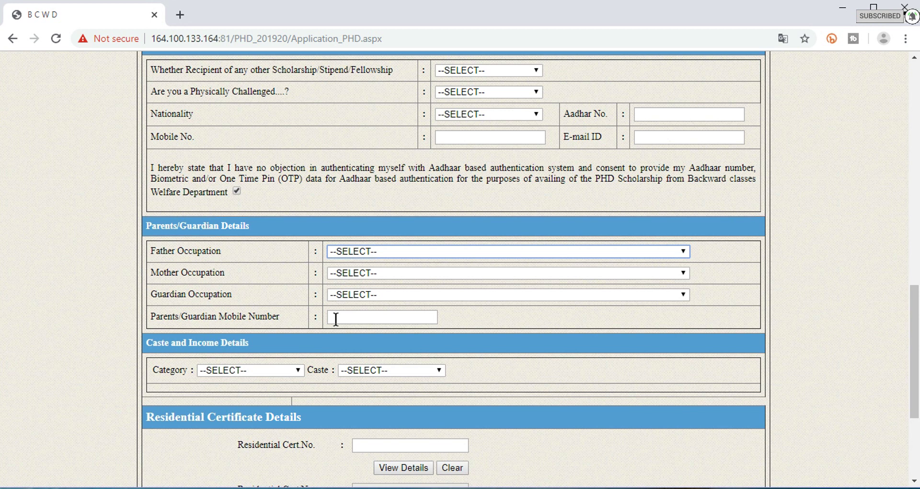
# Set the category to Cat-IIIA and the caste to Vakkaliga(Sl.No-1-(b)) in Caste and Income Details.
pyautogui.click(290, 371)
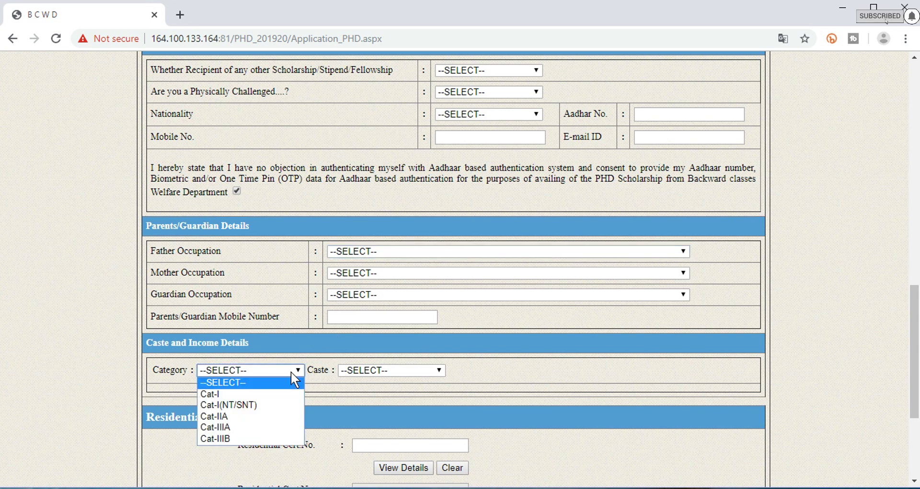
pyautogui.click(265, 424)
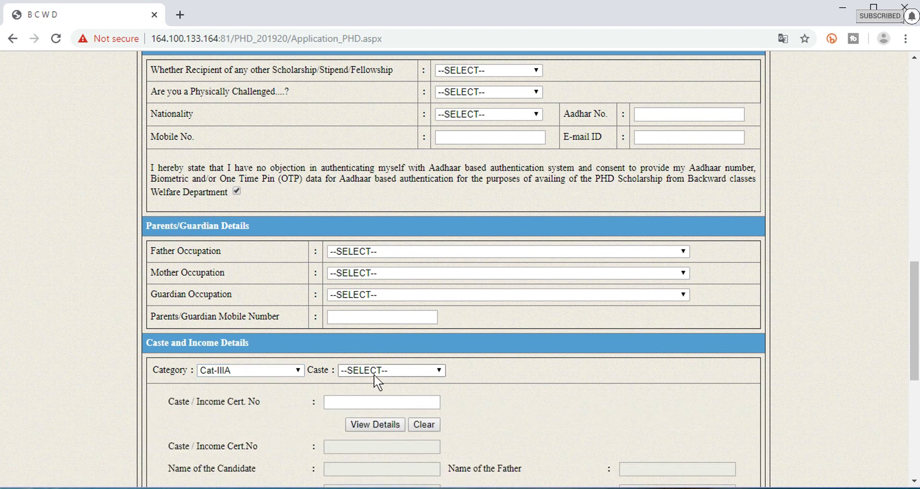
pyautogui.click(378, 370)
pyautogui.click(397, 163)
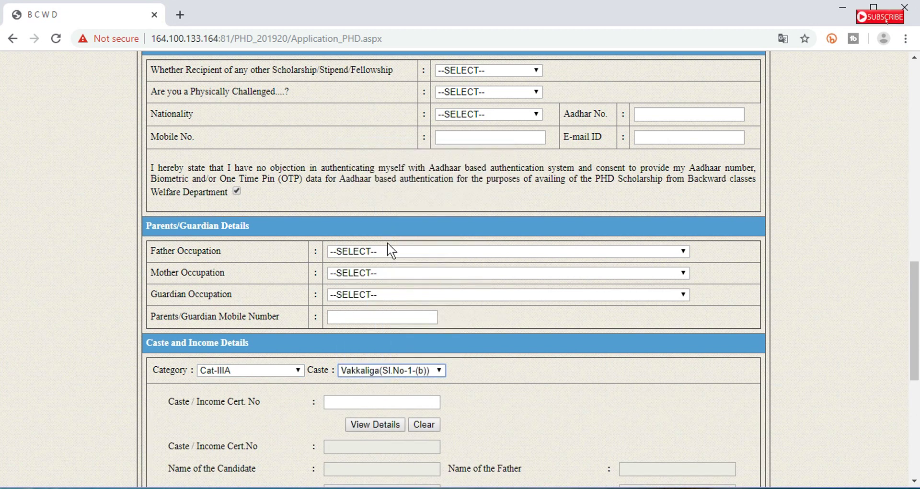
# Examine the caste/income certificate and residential certificate sections, including the certificate number fields and the details they retrieve.
pyautogui.scroll(-1, 375, 362)
pyautogui.scroll(-1, 376, 362)
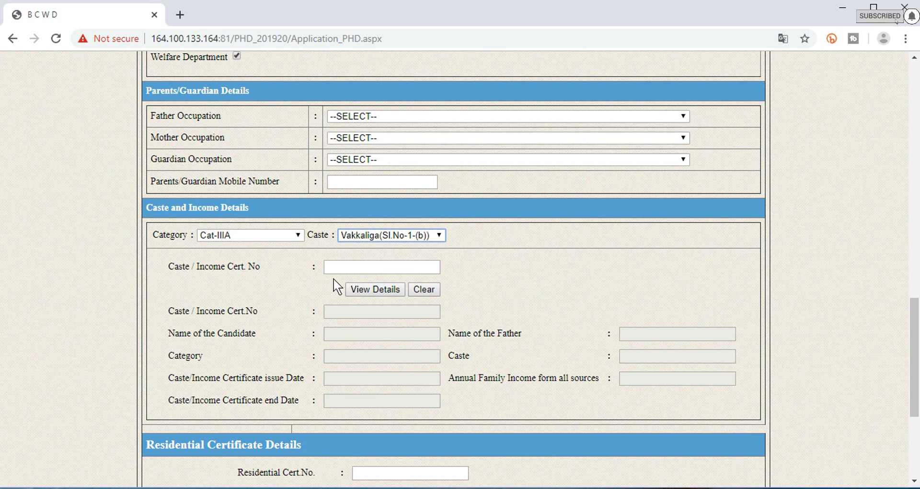
pyautogui.click(339, 263)
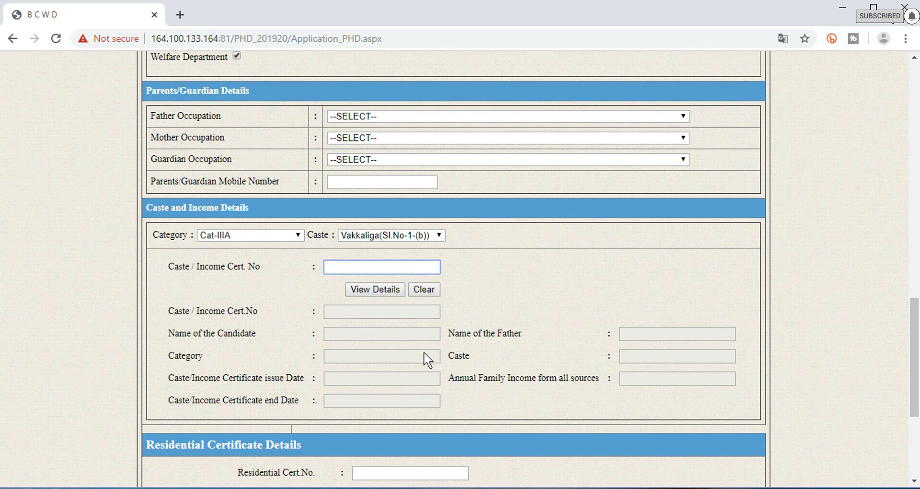
pyautogui.scroll(-4, 425, 374)
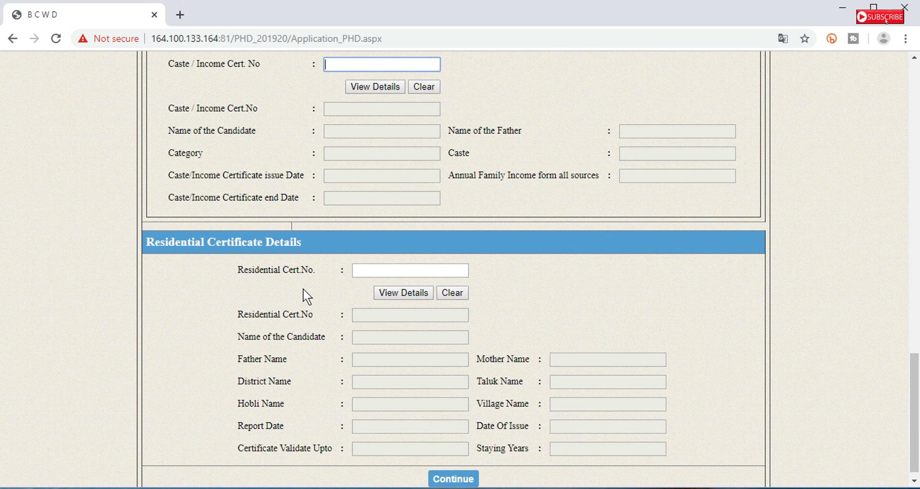
pyautogui.scroll(-1, 305, 297)
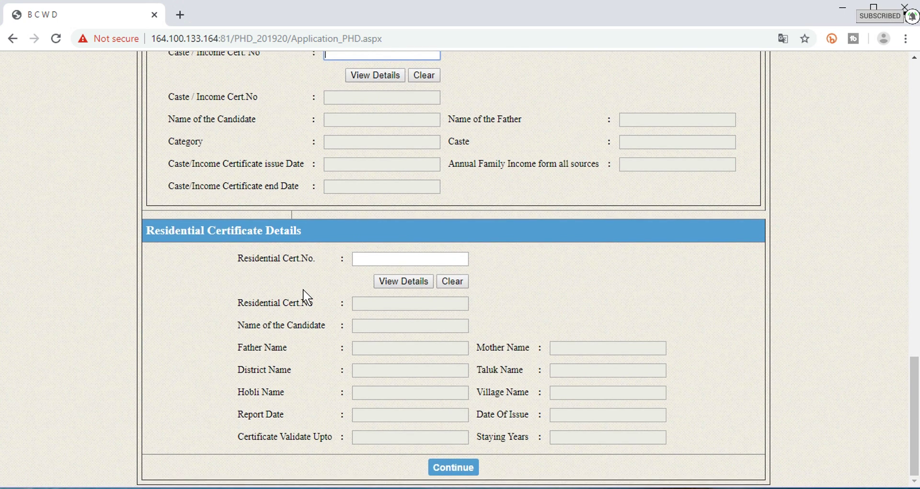
pyautogui.click(373, 260)
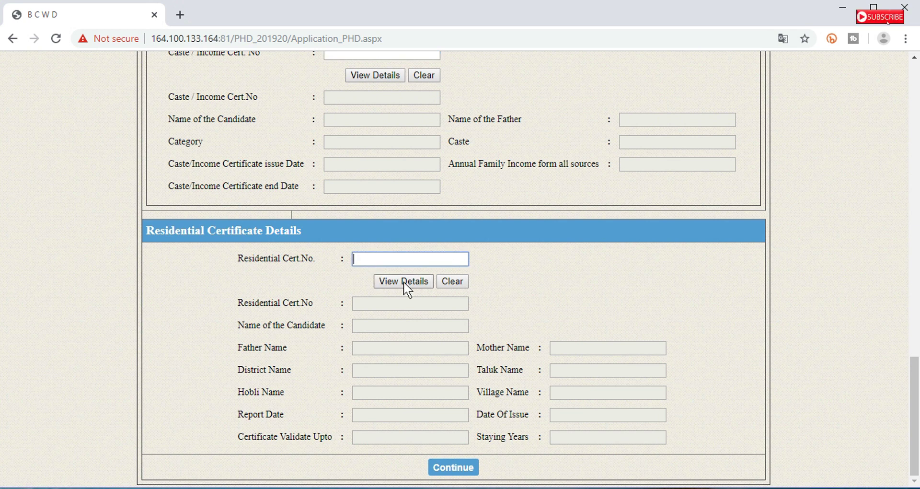